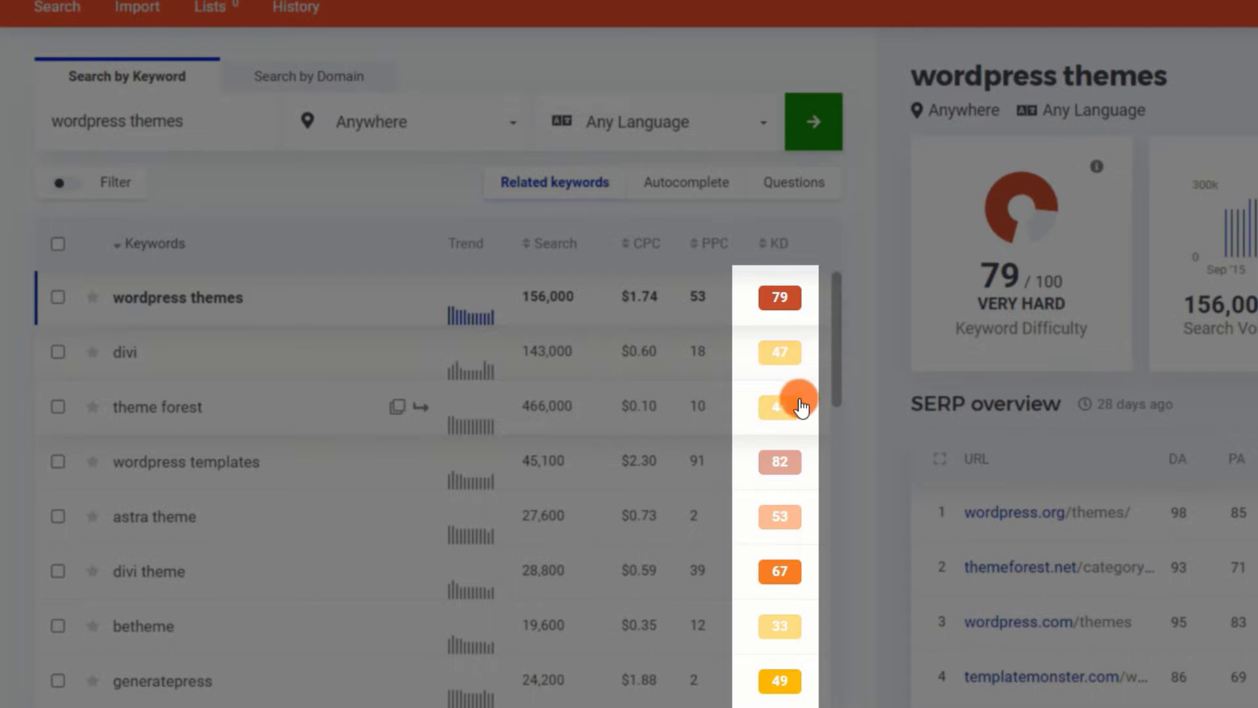
scroll(795, 402, "down", 1)
scroll(797, 406, "down", 1)
scroll(797, 407, "up", 1)
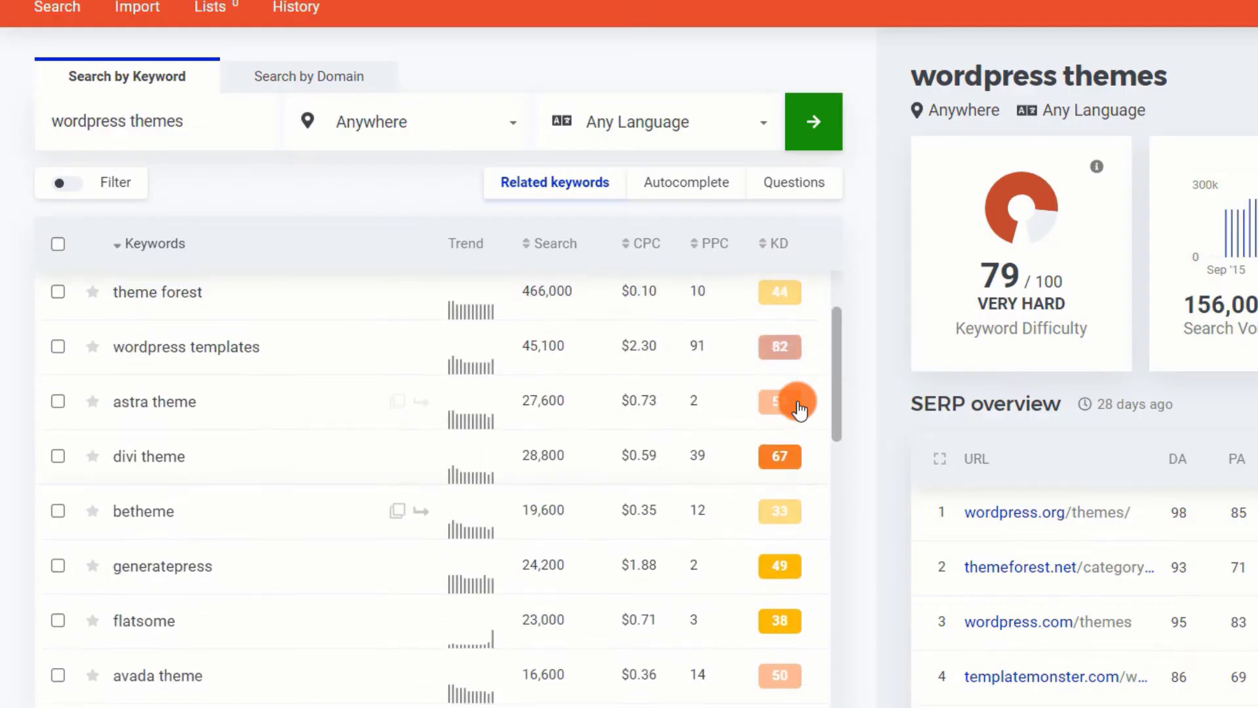
scroll(795, 408, "up", 1)
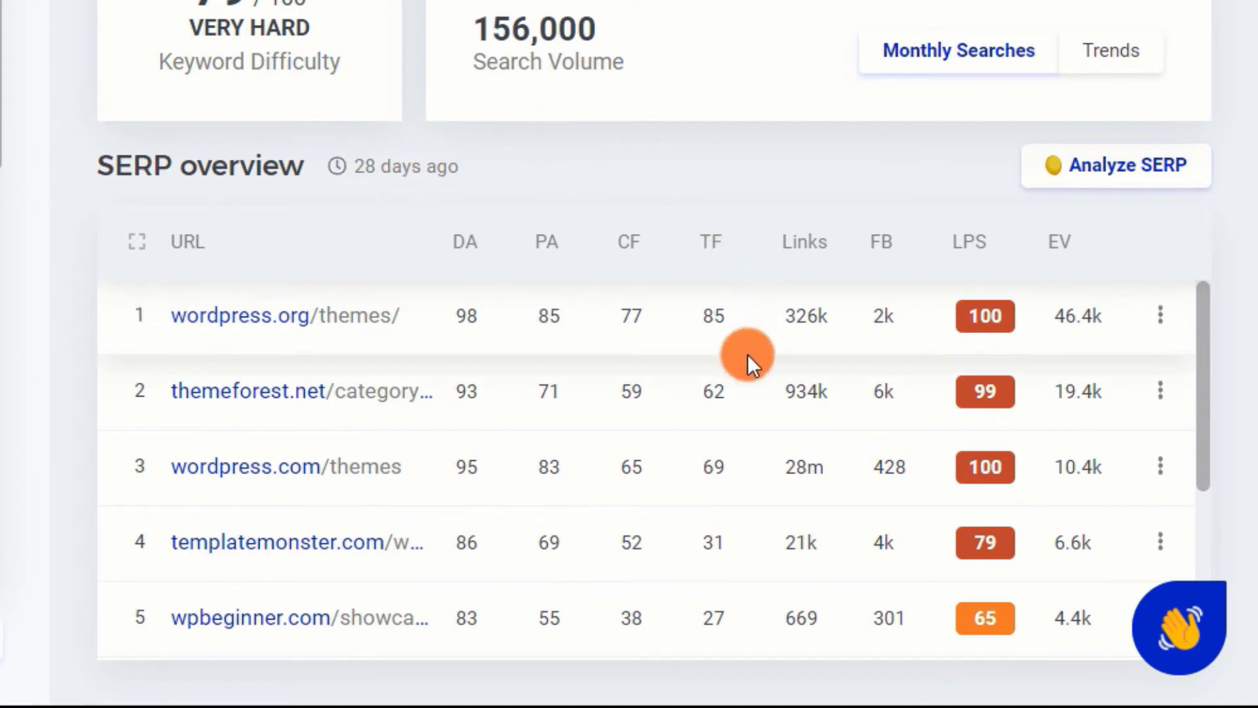
scroll(749, 408, "down", 2)
scroll(748, 412, "down", 2)
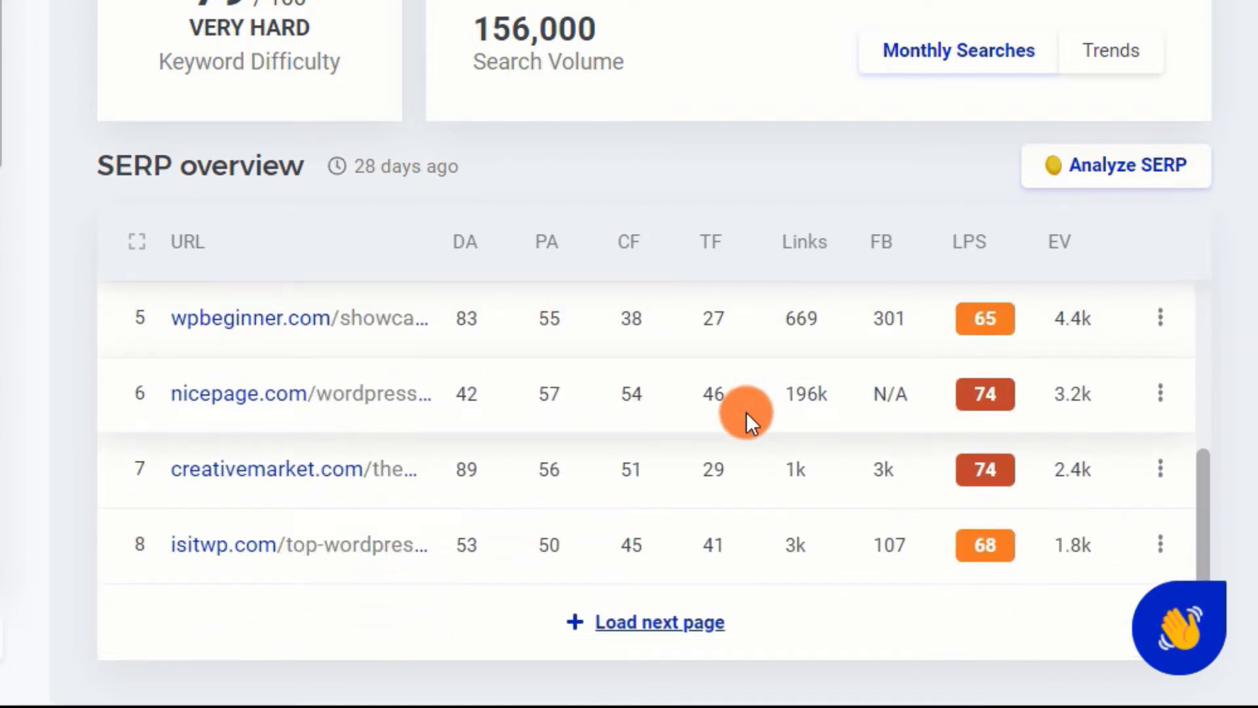
scroll(746, 411, "up", 2)
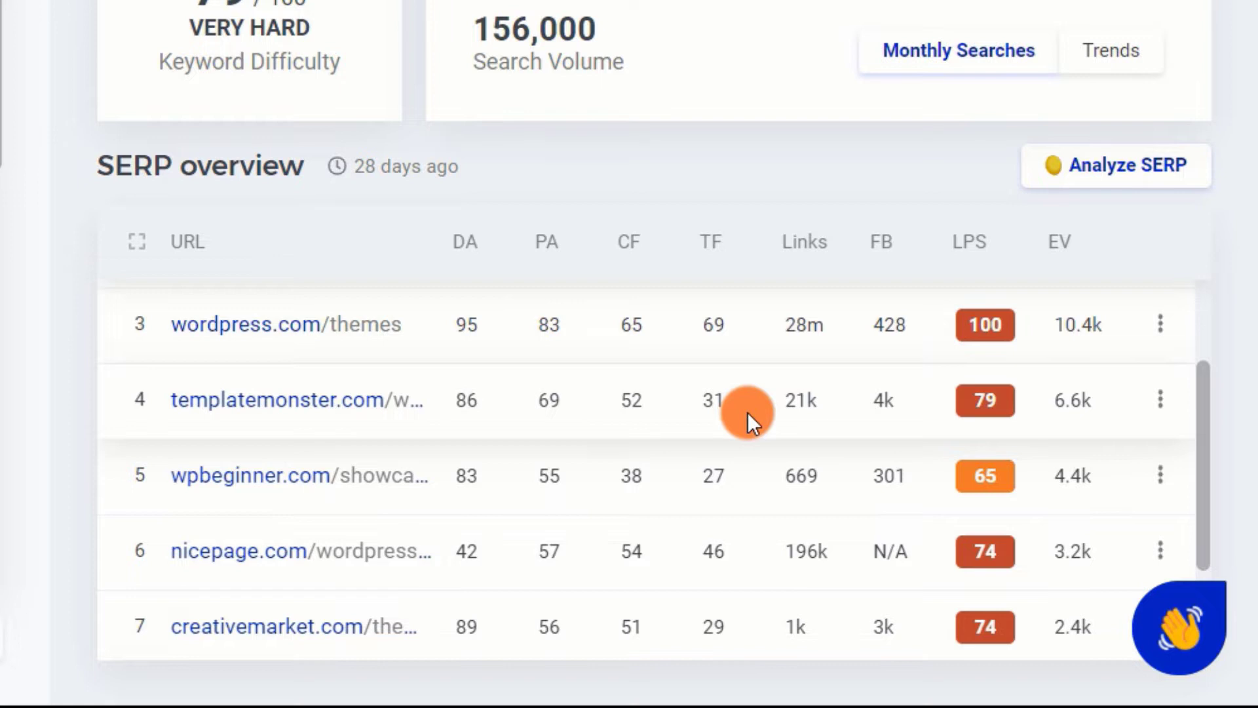
scroll(749, 412, "up", 2)
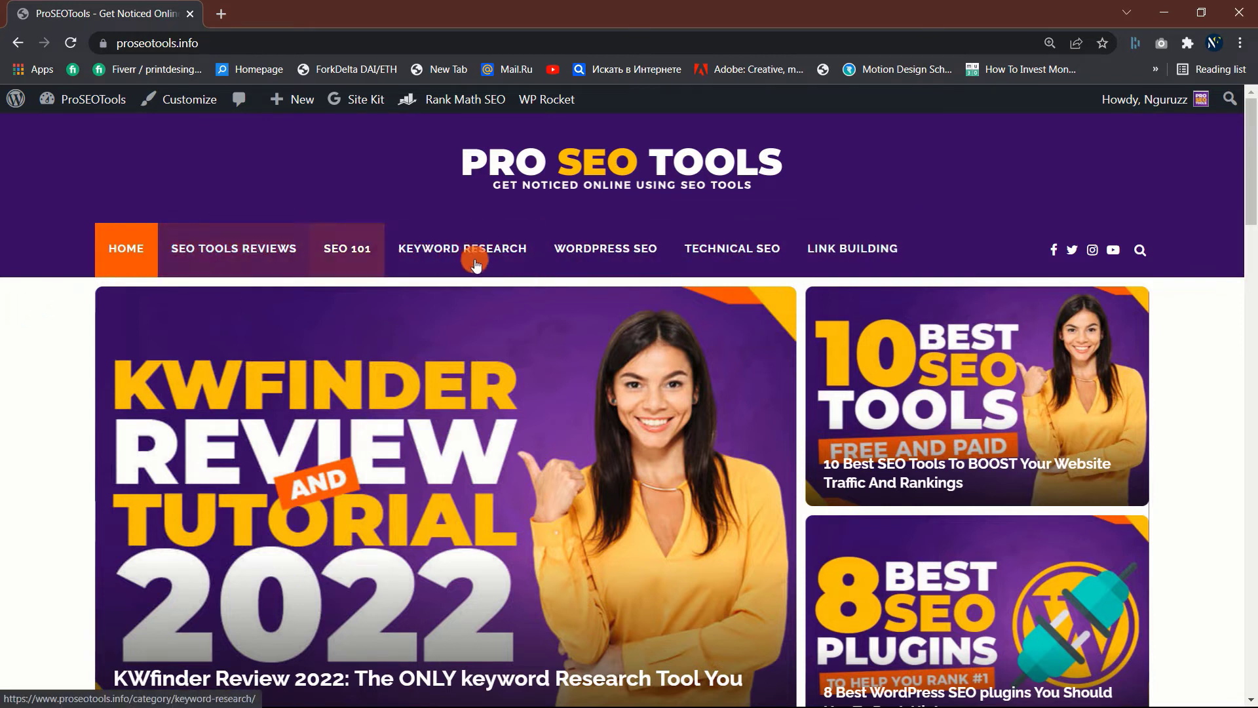
scroll(59, 404, "down", 3)
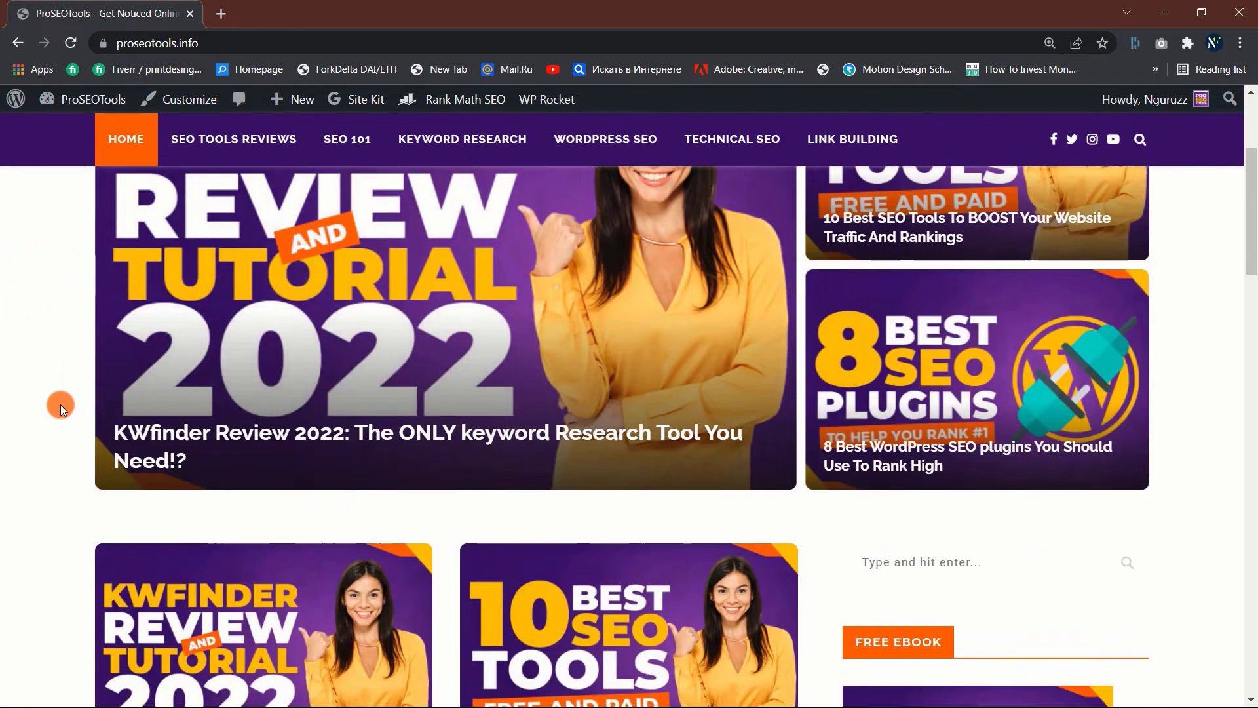
scroll(60, 404, "down", 4)
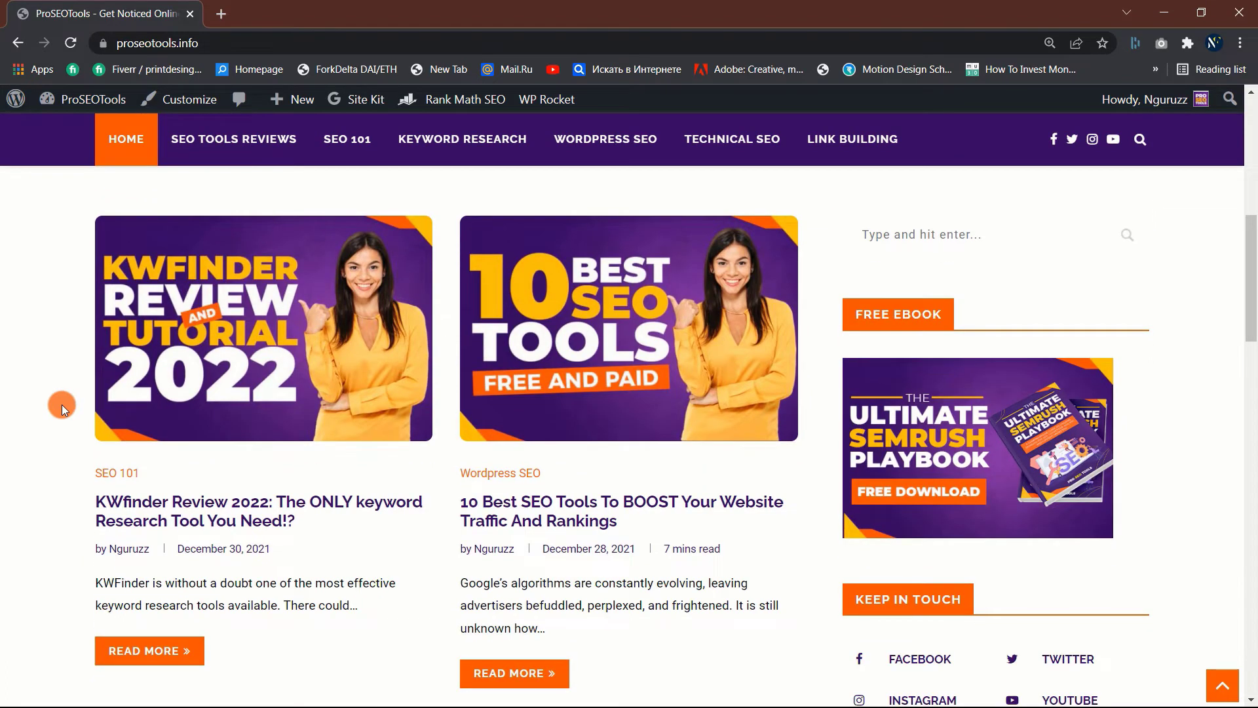
scroll(62, 404, "down", 3)
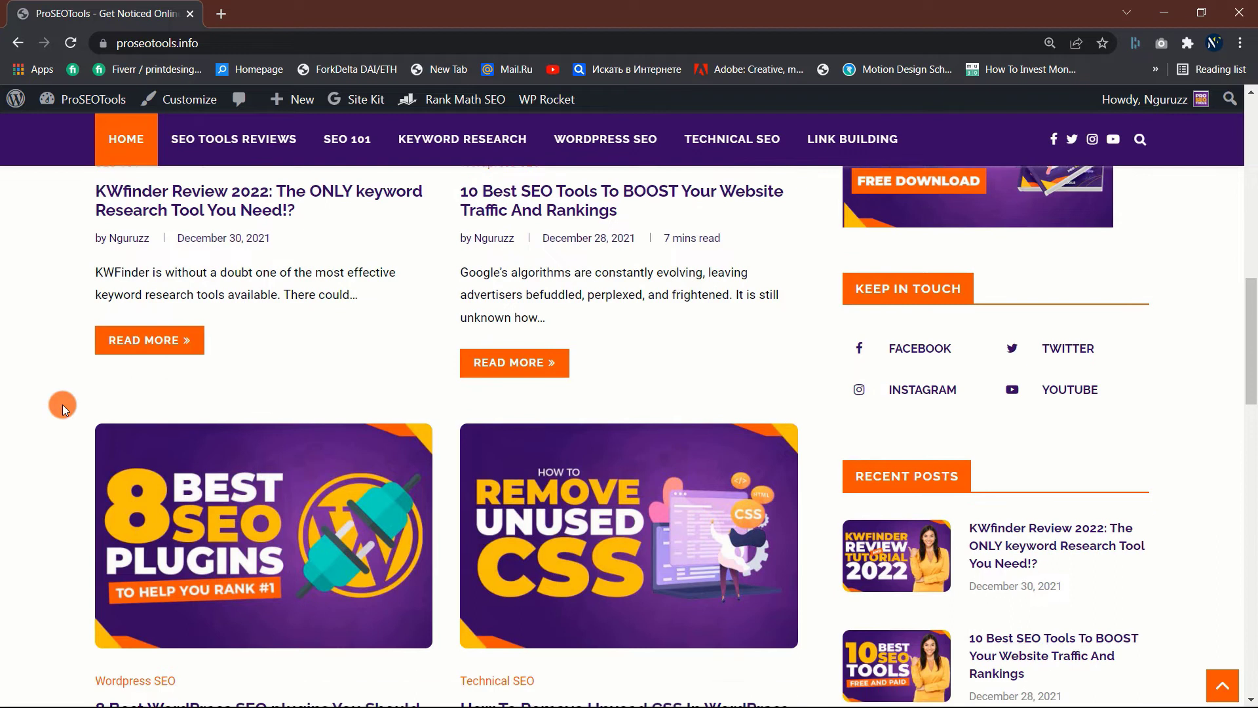
scroll(61, 404, "down", 1)
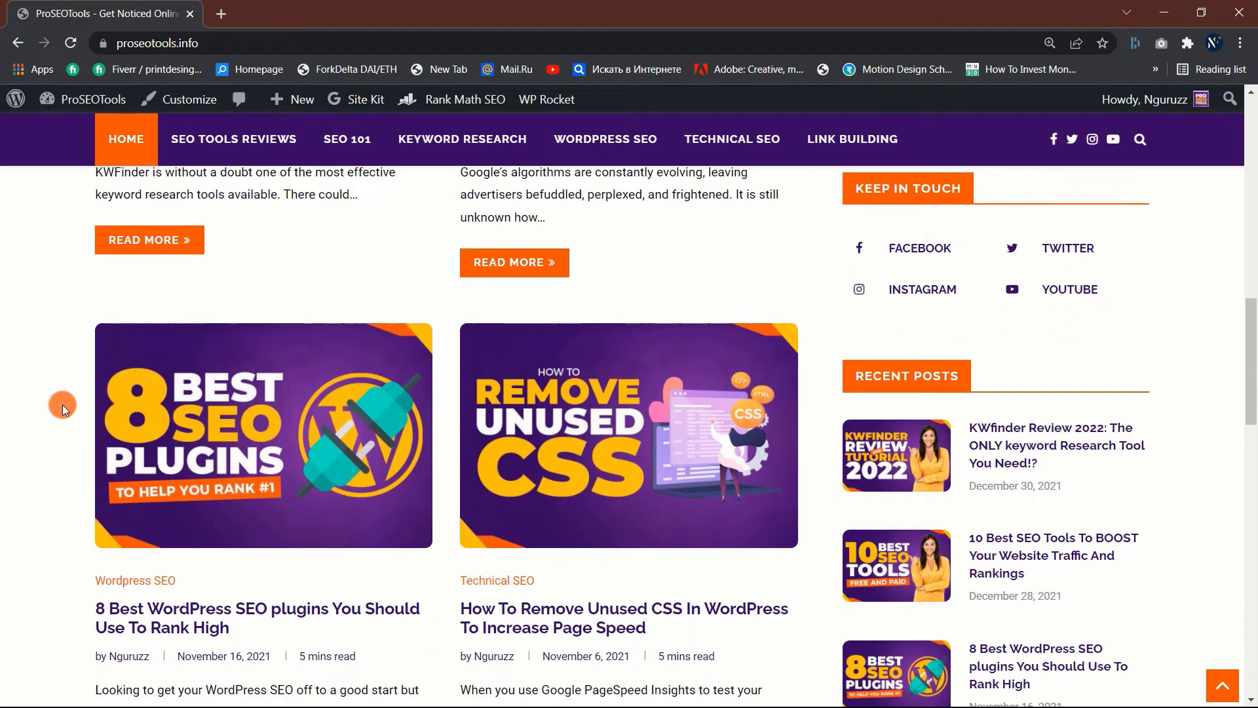
scroll(63, 404, "down", 1)
scroll(62, 404, "down", 1)
scroll(63, 404, "down", 1)
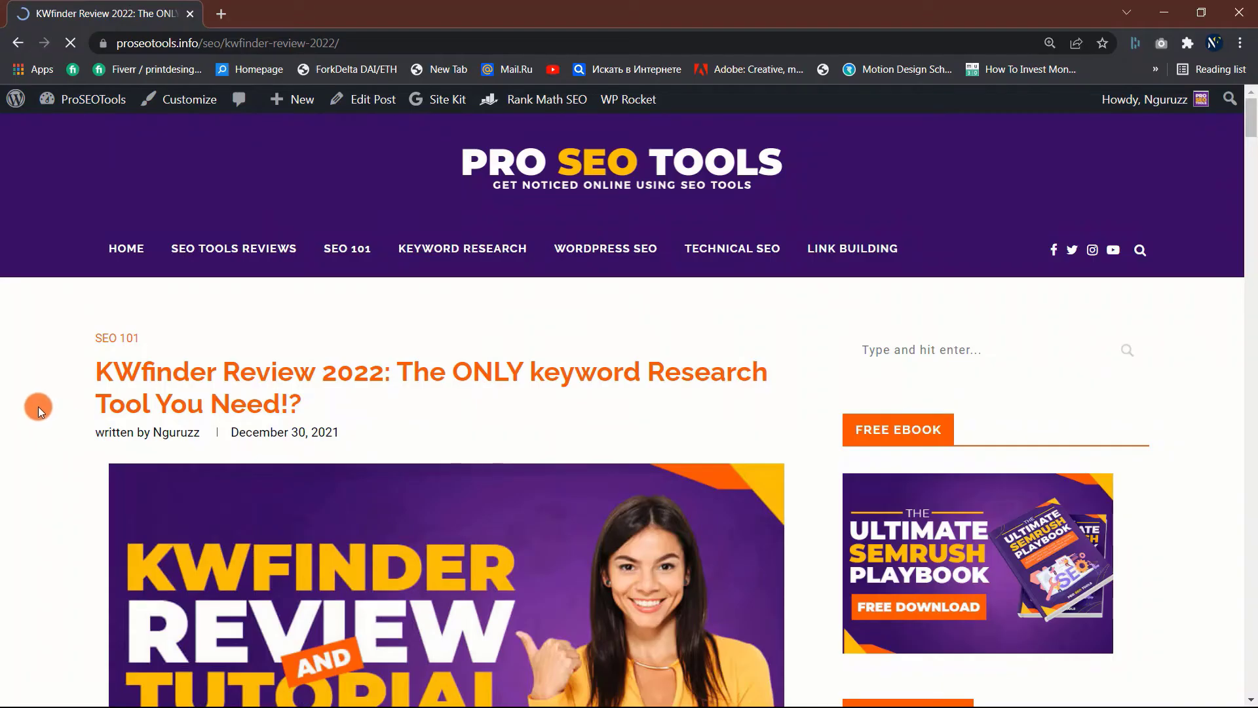
scroll(38, 406, "down", 1)
scroll(39, 406, "down", 1)
scroll(38, 406, "down", 1)
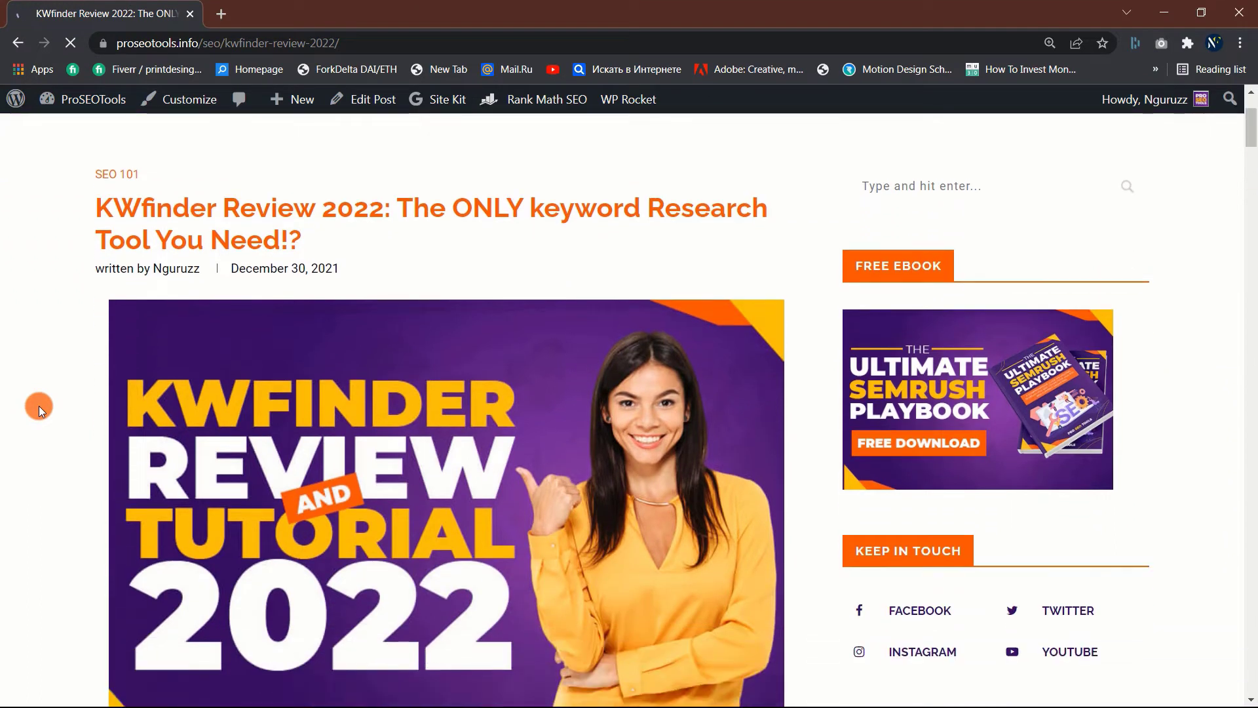
scroll(39, 406, "down", 1)
scroll(40, 406, "down", 1)
scroll(41, 407, "down", 1)
scroll(40, 405, "down", 1)
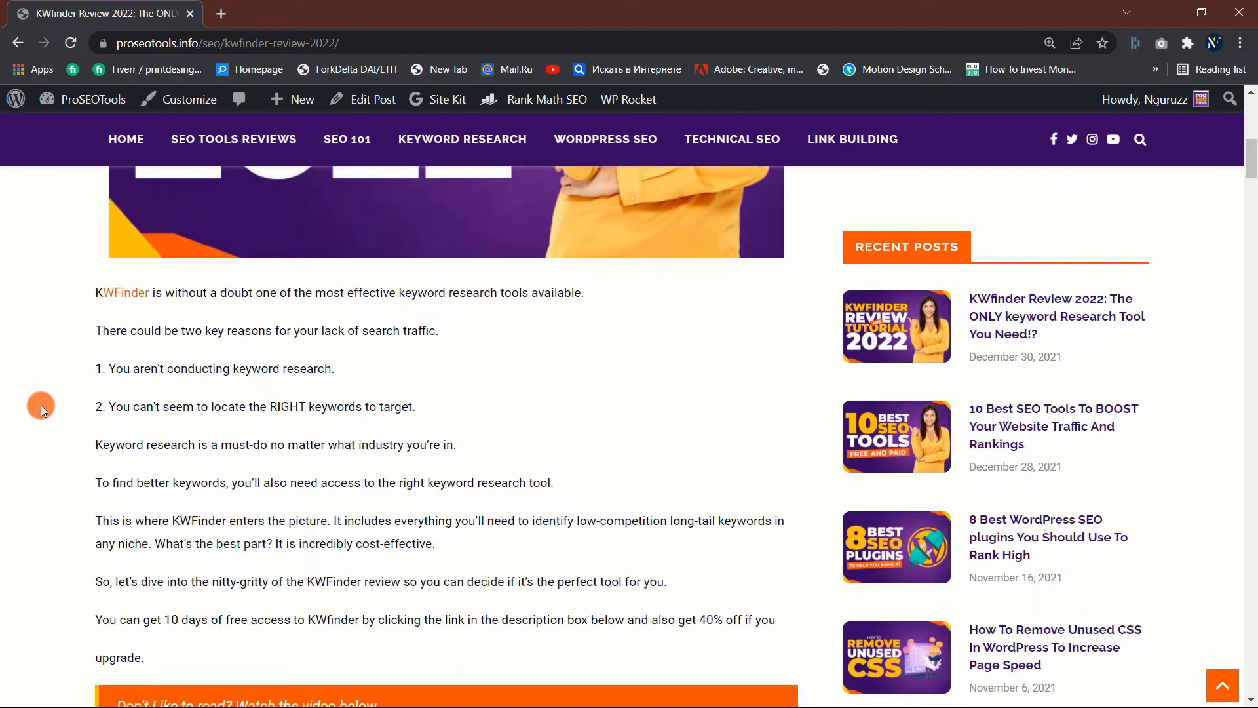
scroll(41, 406, "down", 1)
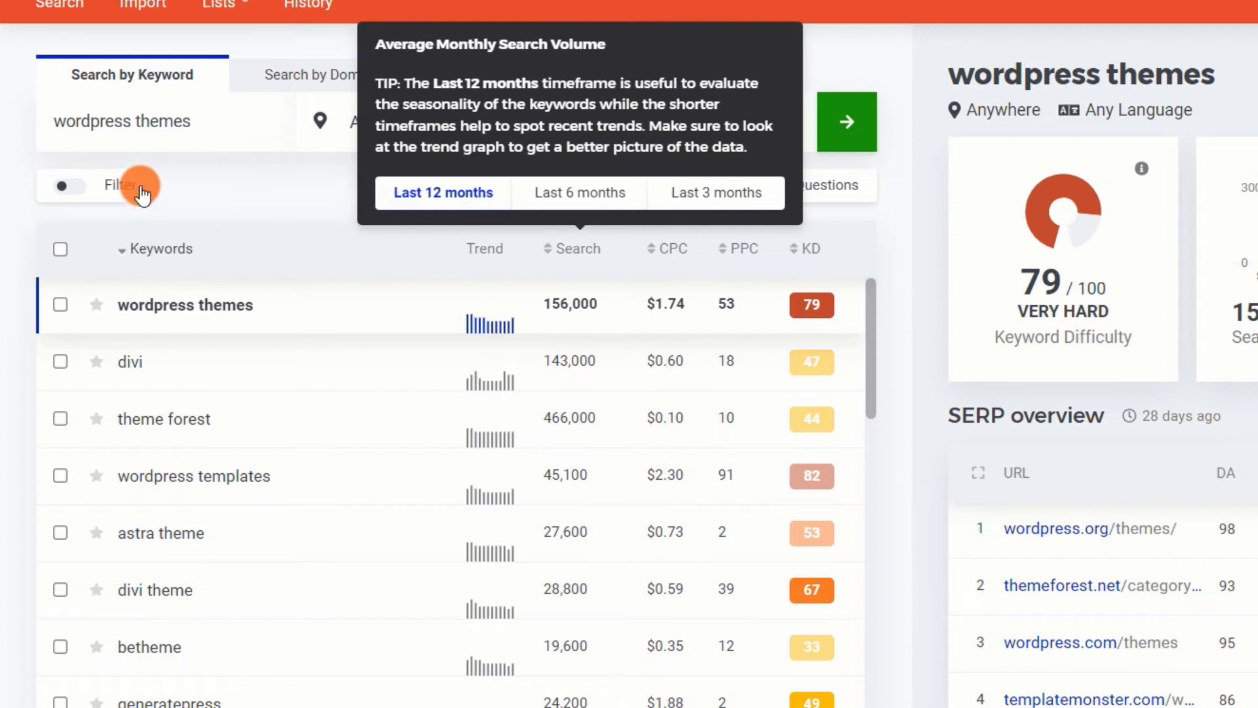
Step: Select the current keyword in the search box to replace it with seobasics
left_click_drag(209, 121, 11, 121)
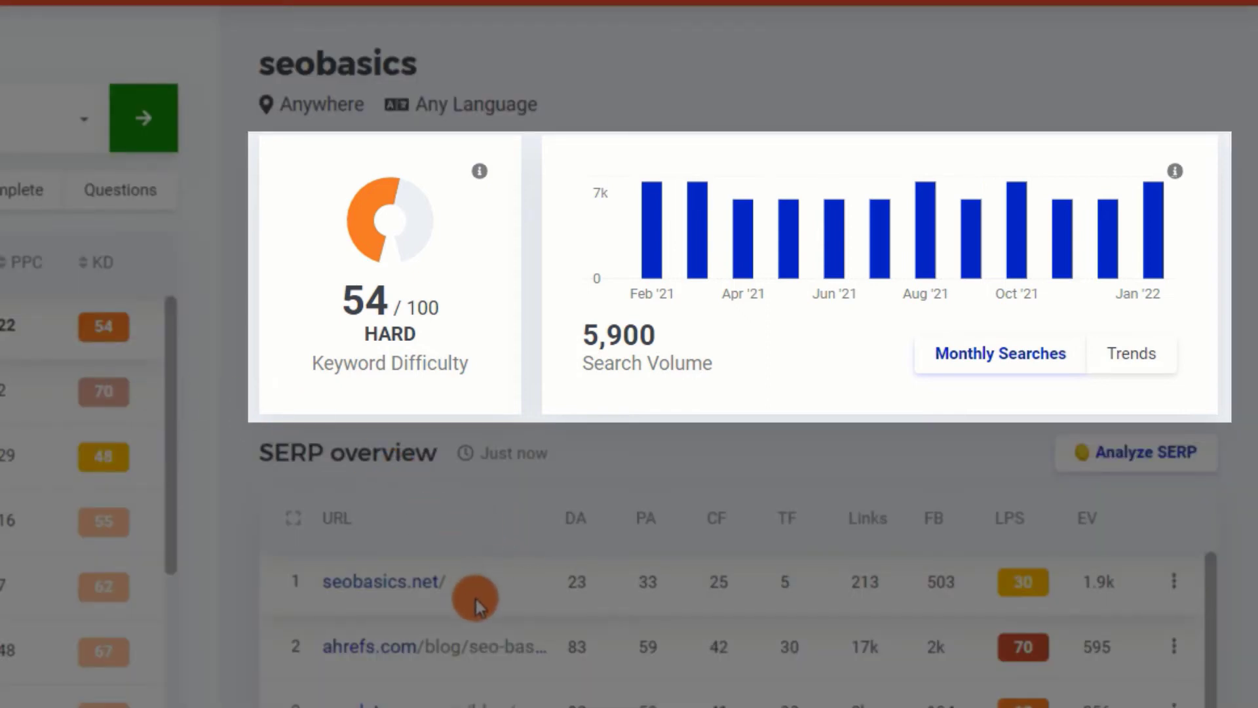
scroll(473, 596, "down", 1)
scroll(473, 597, "down", 1)
scroll(473, 596, "down", 1)
scroll(471, 594, "down", 1)
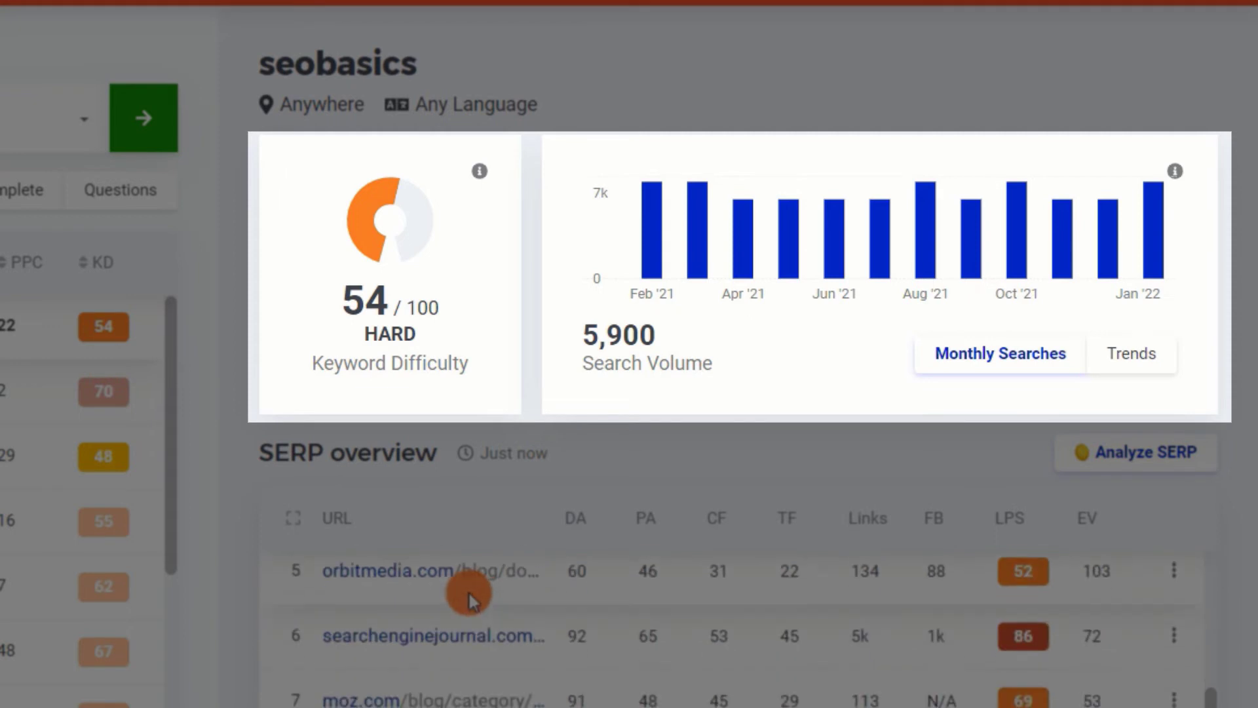
scroll(466, 593, "down", 1)
scroll(461, 595, "up", 1)
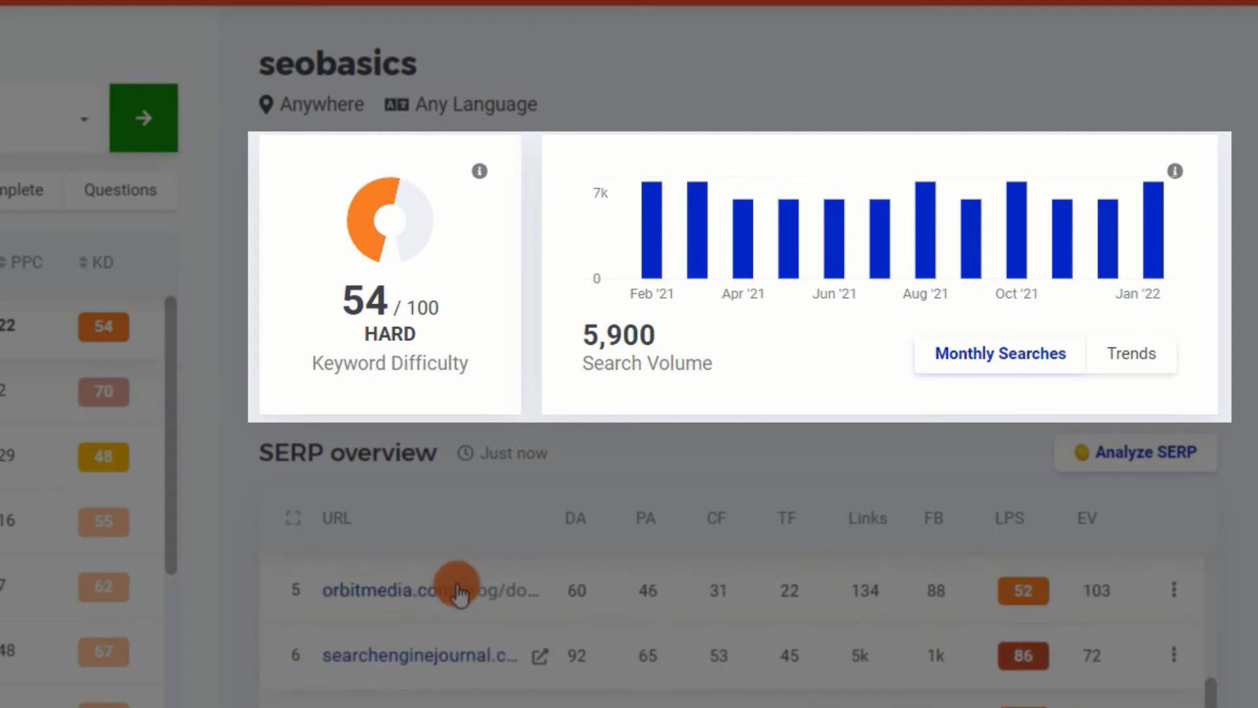
scroll(455, 594, "up", 3)
scroll(455, 593, "up", 1)
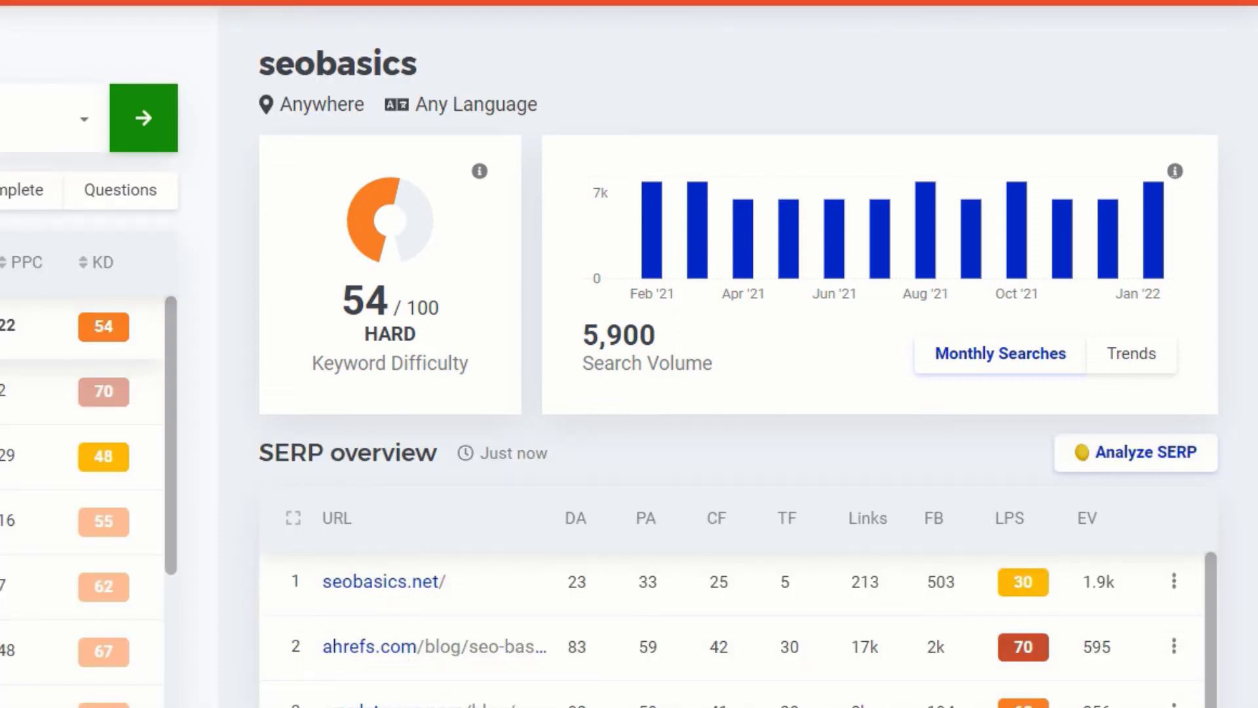
scroll(592, 508, "down", 2)
scroll(591, 509, "down", 1)
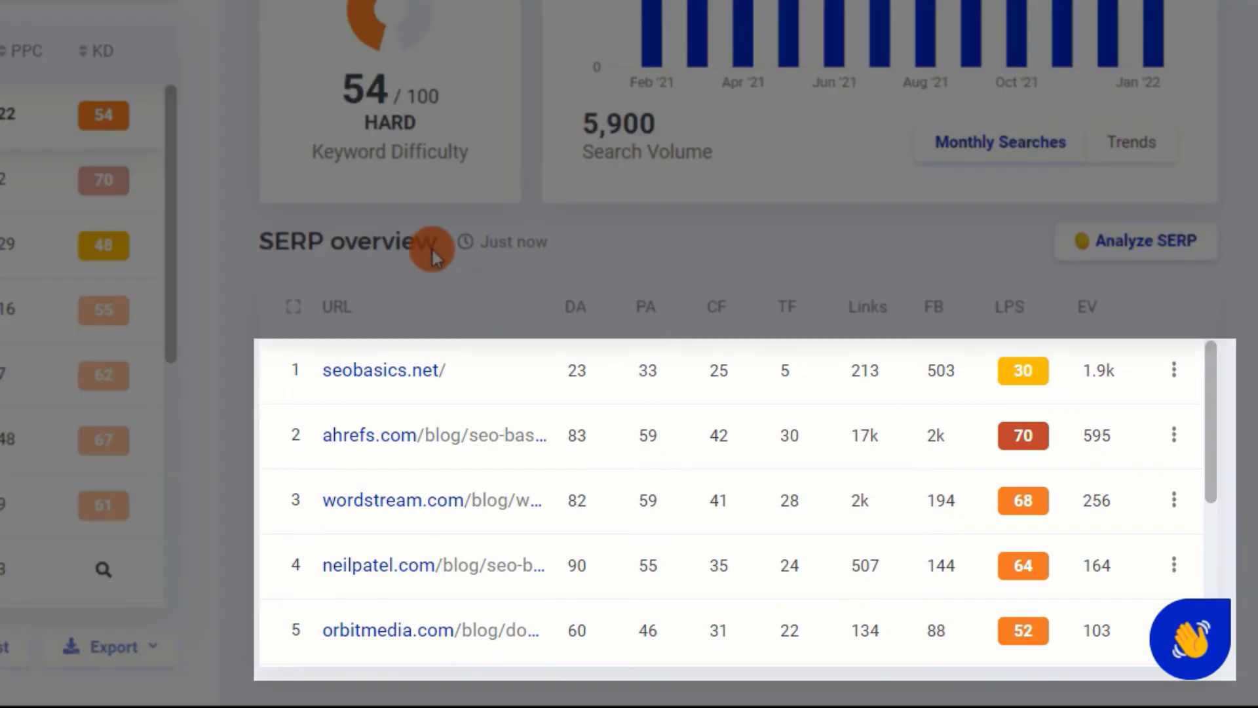
scroll(391, 459, "down", 3)
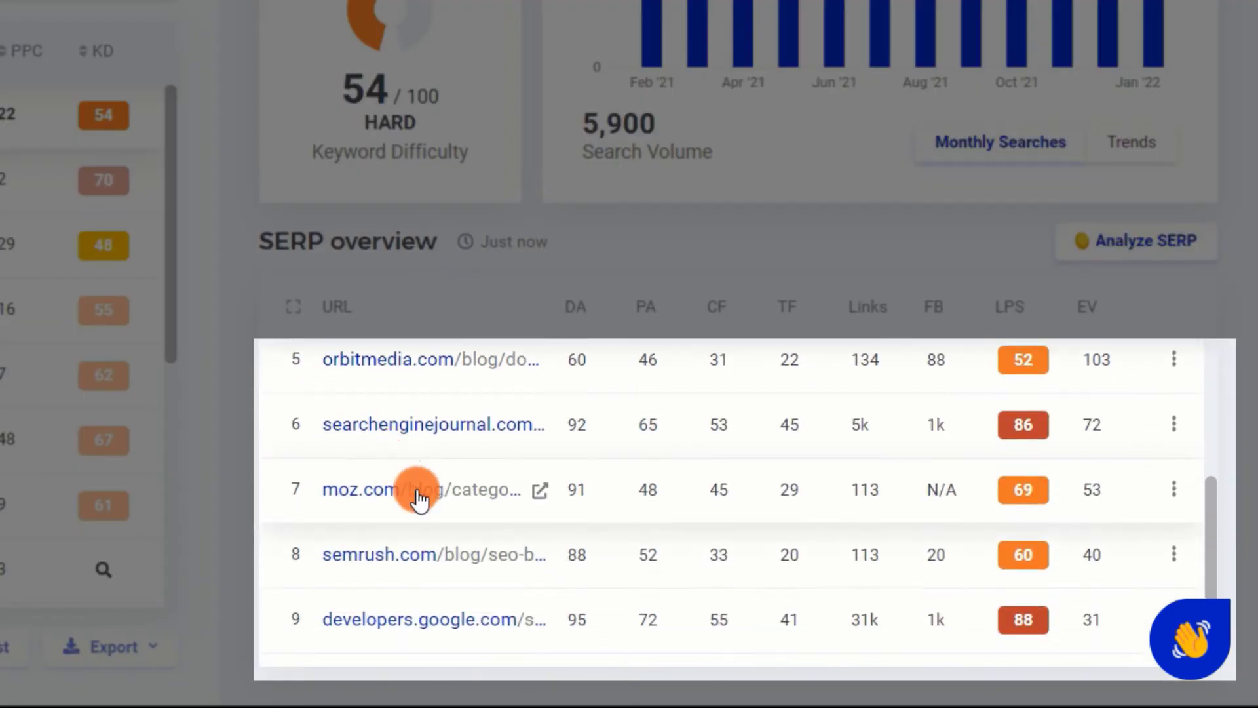
scroll(416, 493, "up", 3)
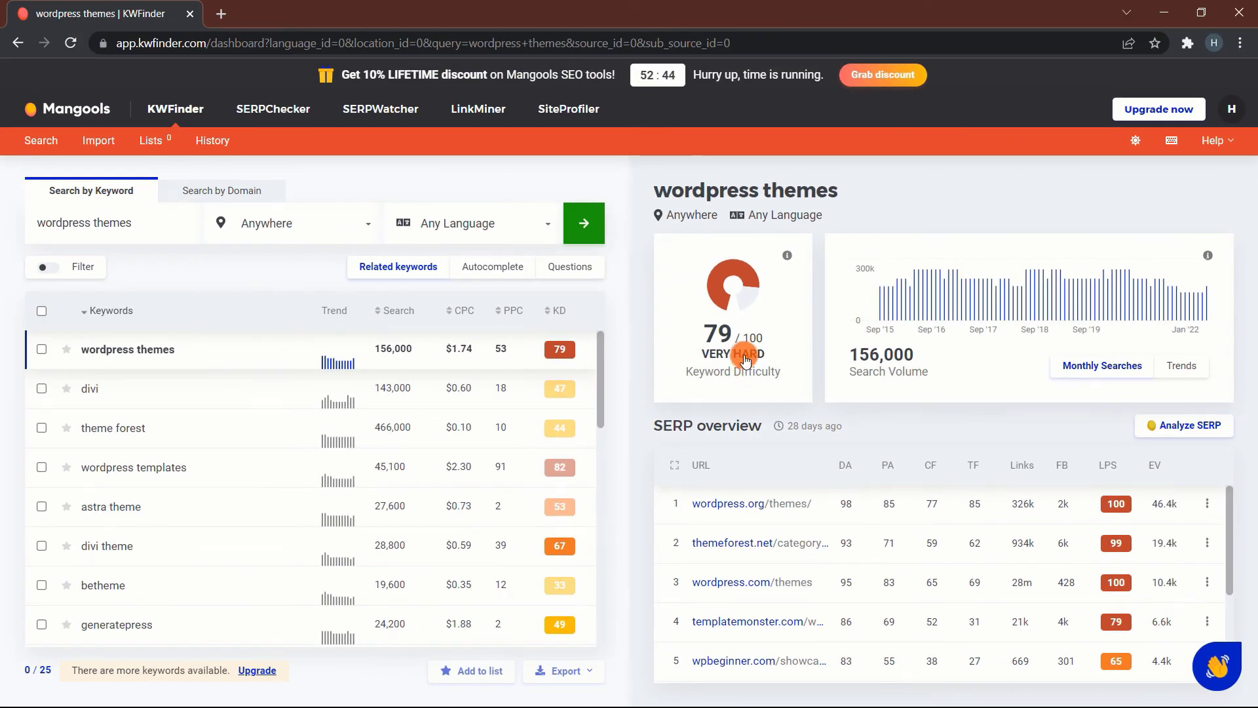
Step: Show the Keyword SEO Difficulty scale from the 79/100 VERY HARD score
left_click(748, 354)
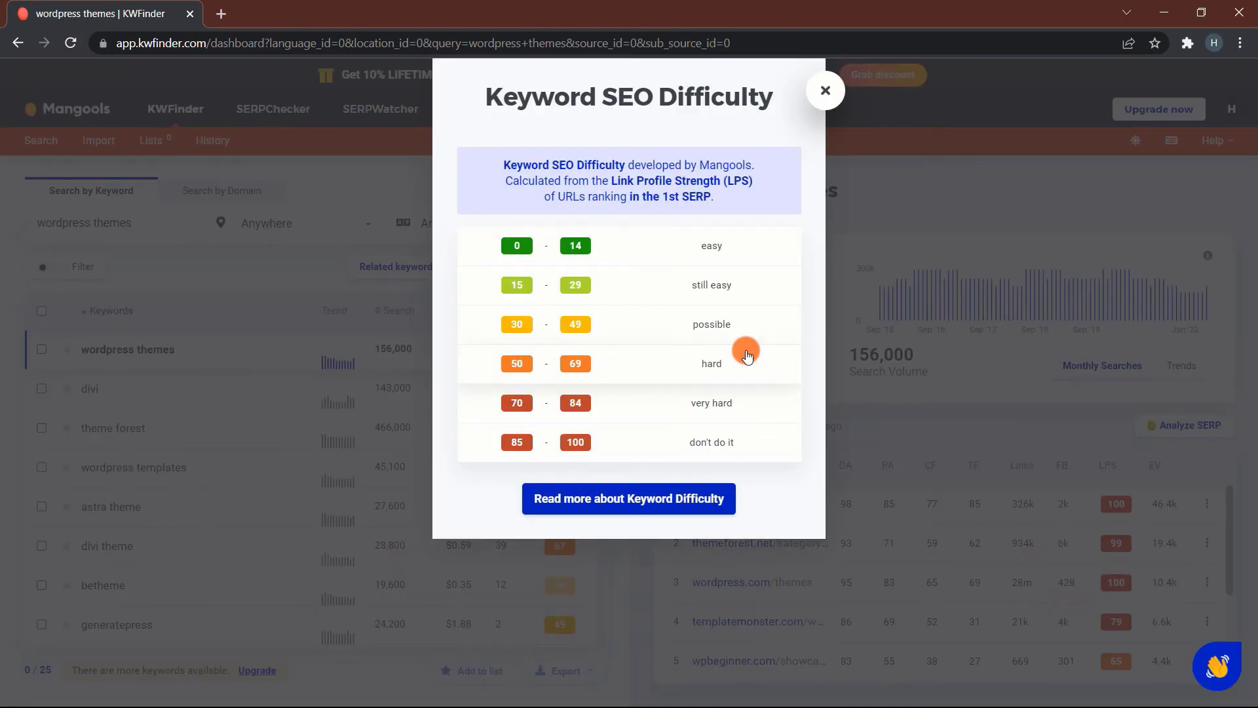